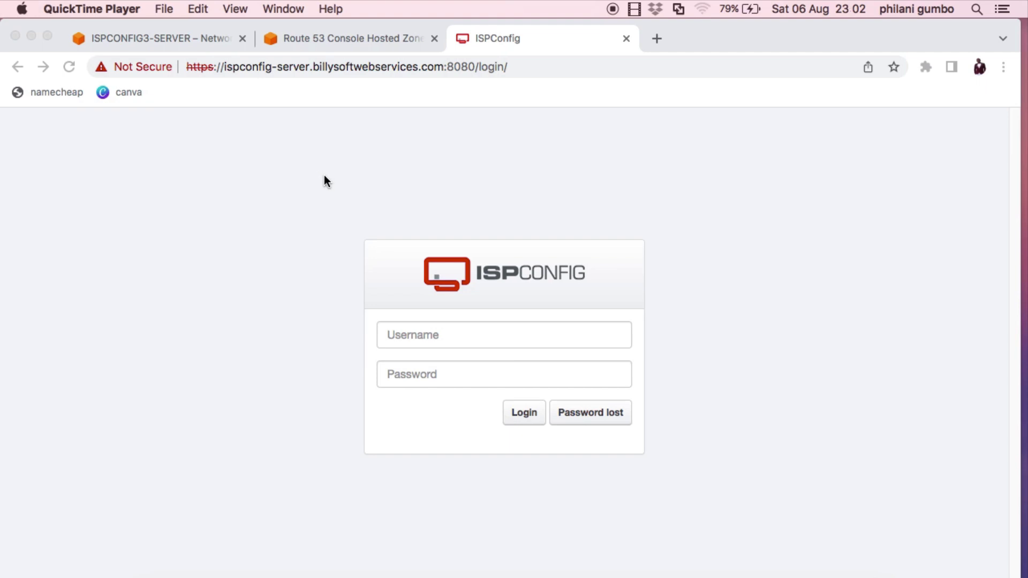
Step: Try logging into ISPConfig as admin with a password and get the wrong credentials error
click(423, 333)
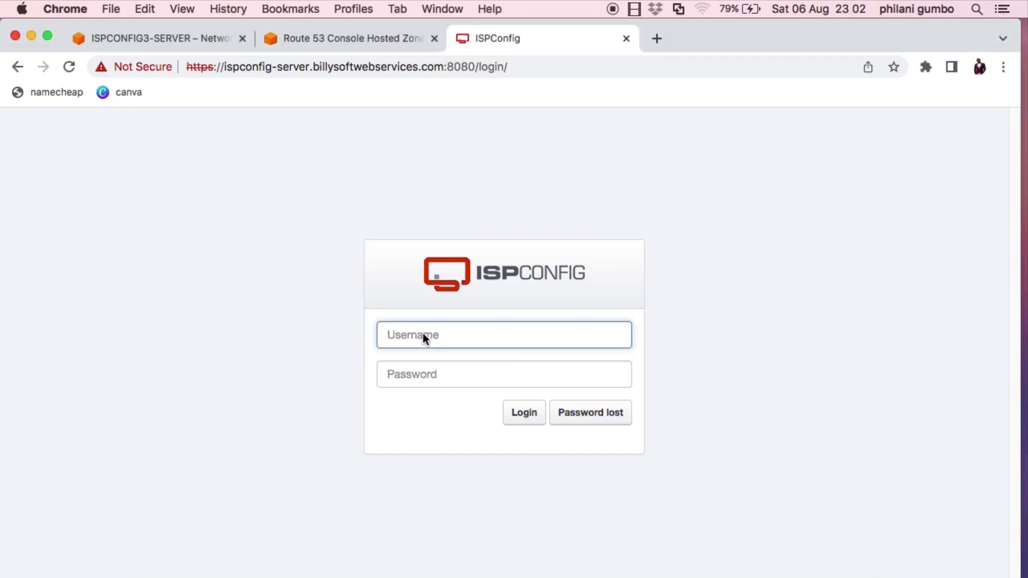
text(admin)
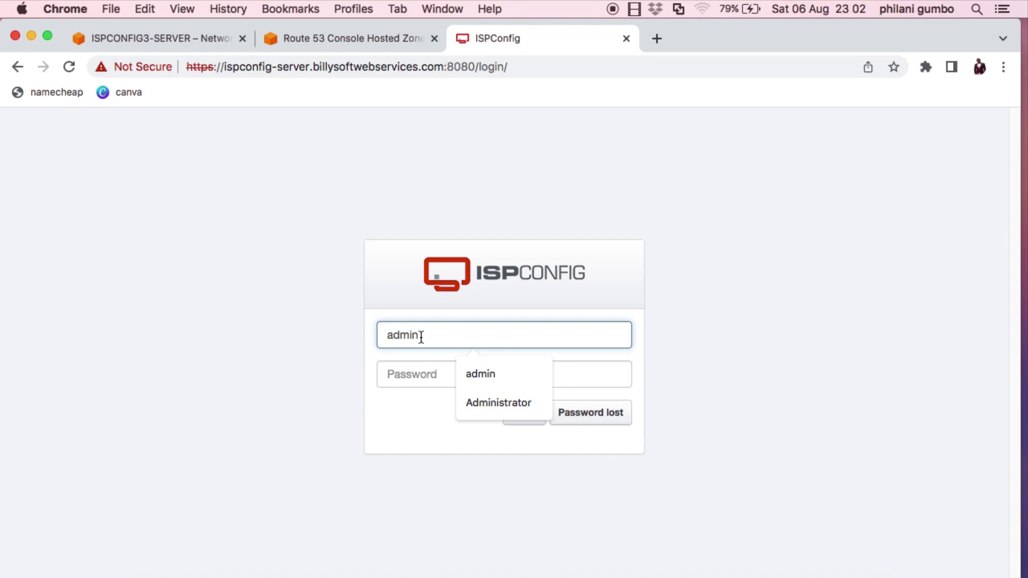
click(386, 371)
text(****)
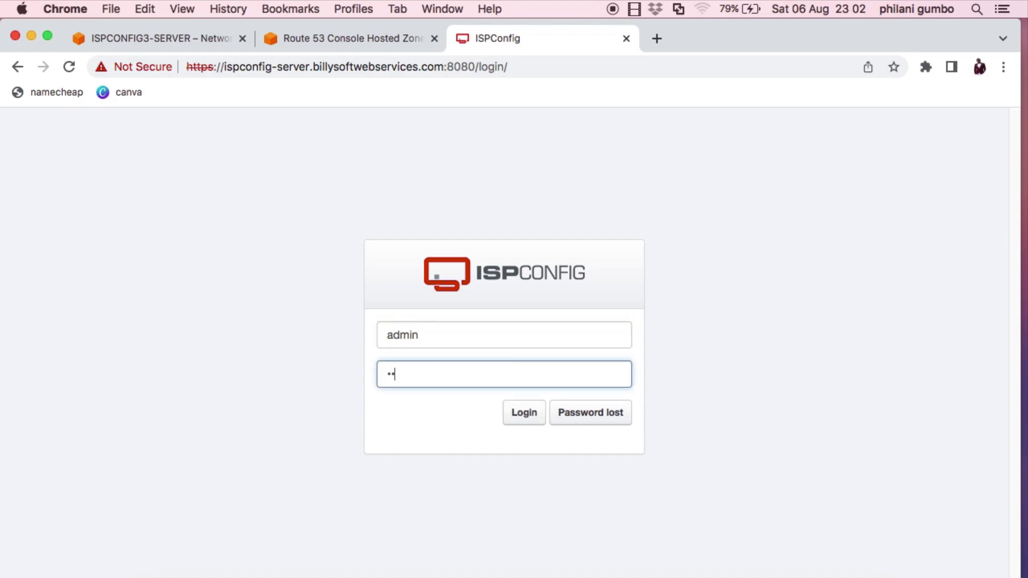
text(**)
click(524, 412)
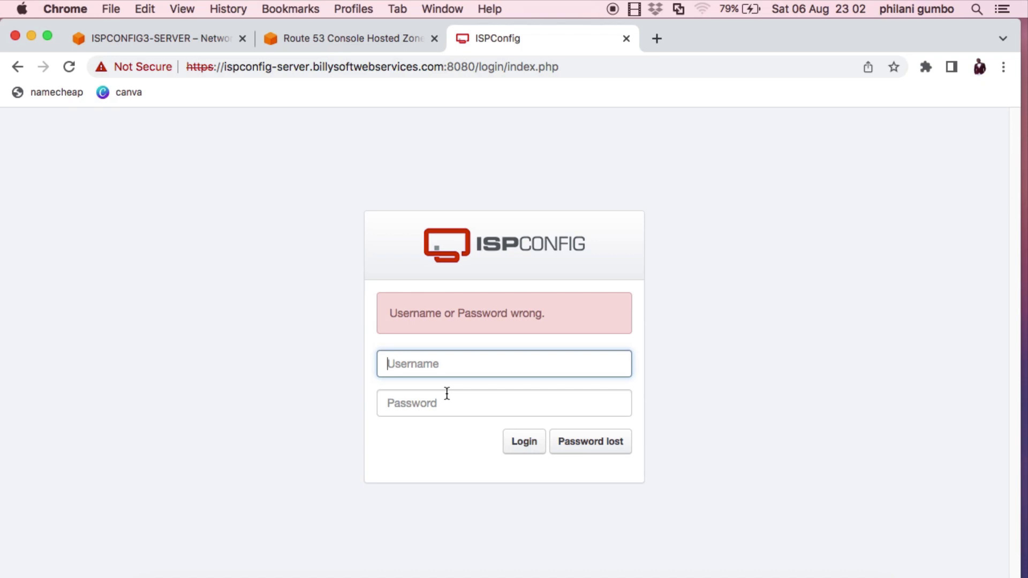
Step: Open the Password lost reset form, then bring up the root shell on the server
click(580, 441)
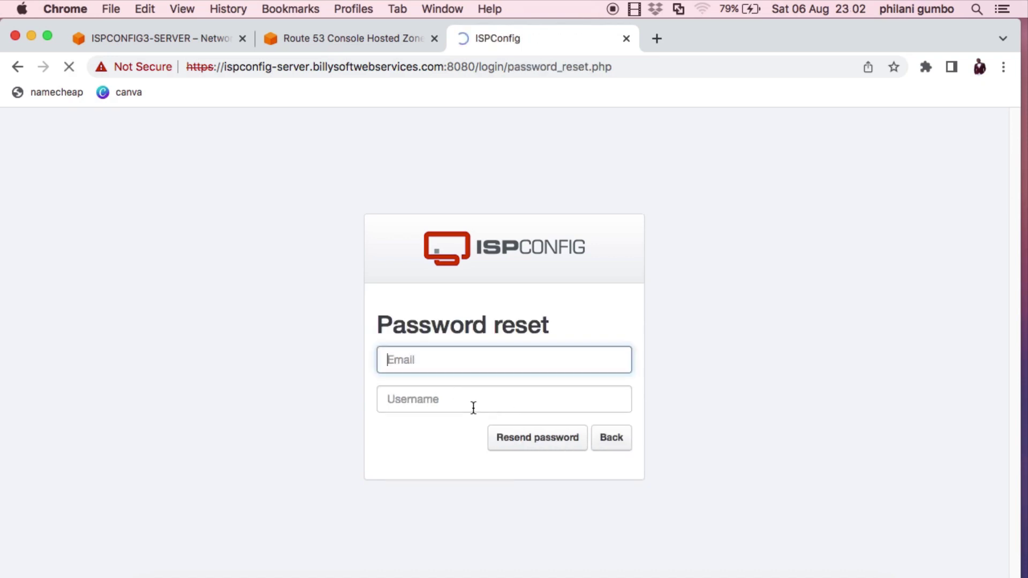
click(426, 396)
click(429, 366)
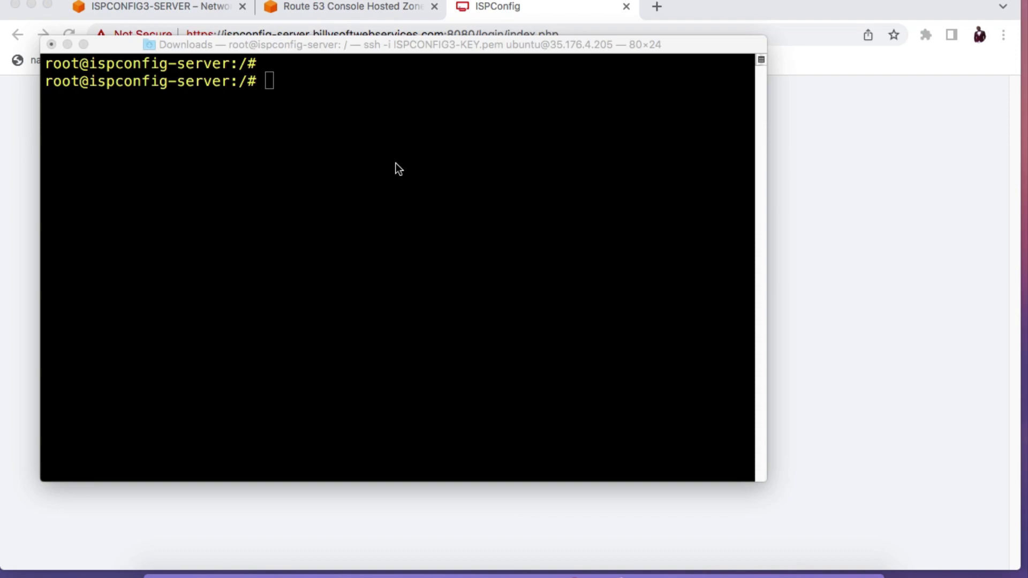
Step: Open /usr/local/ispconfig/server/lib/mysql_clientdb.conf in nano
click(397, 162)
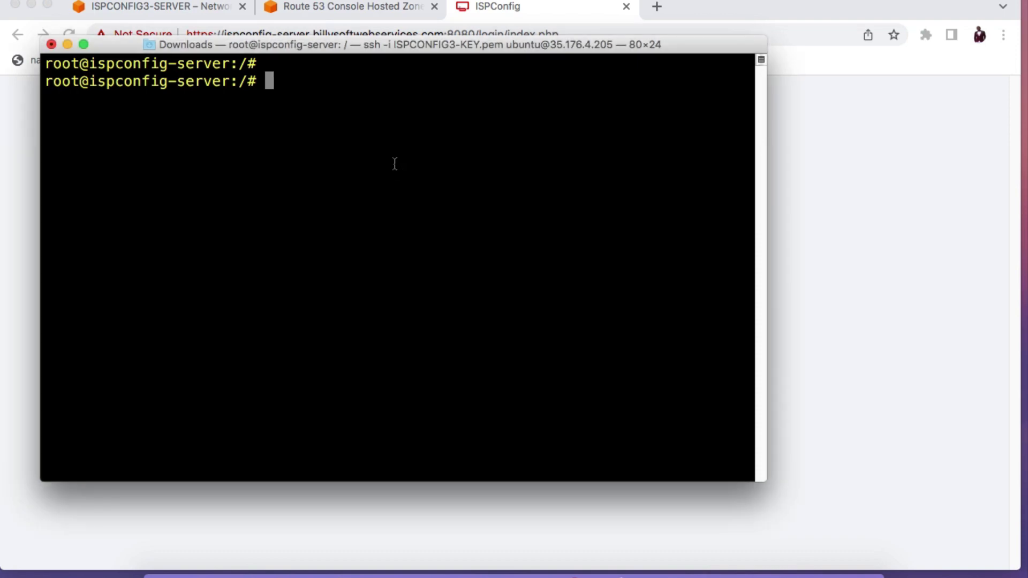
text(nano )
text(.)
key(BackSpace)
text(/us)
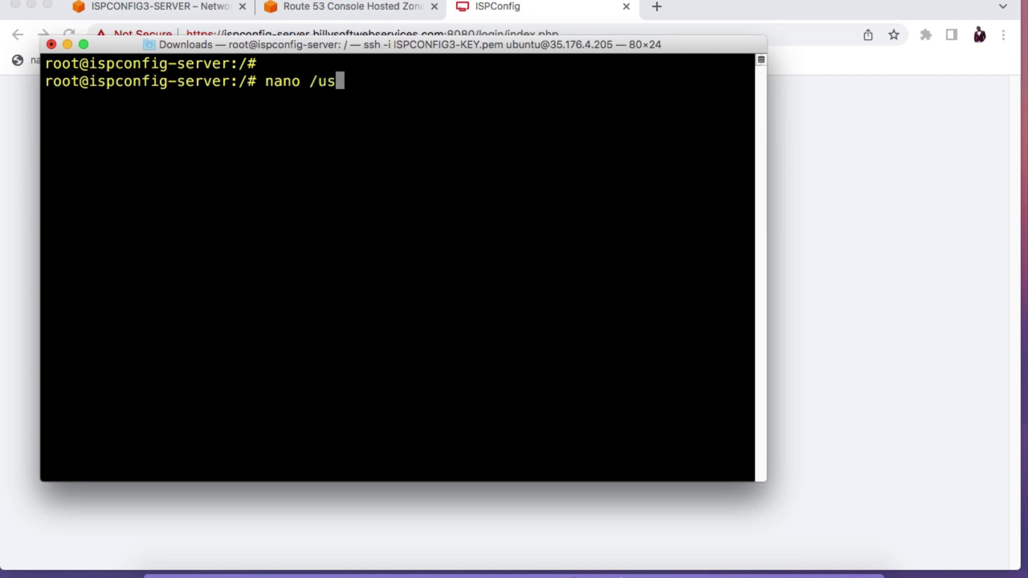
text(r/local)
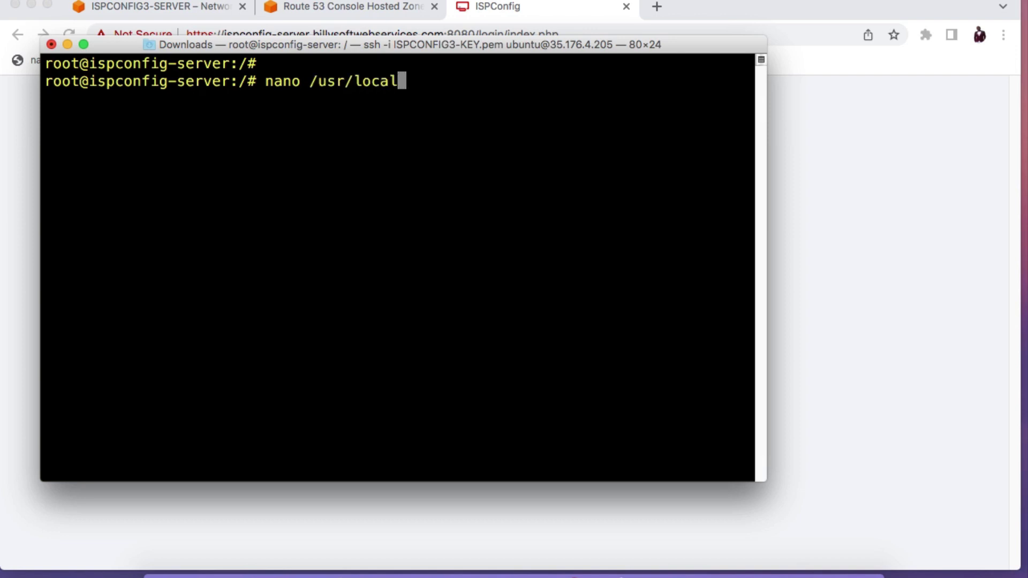
text(/ispco)
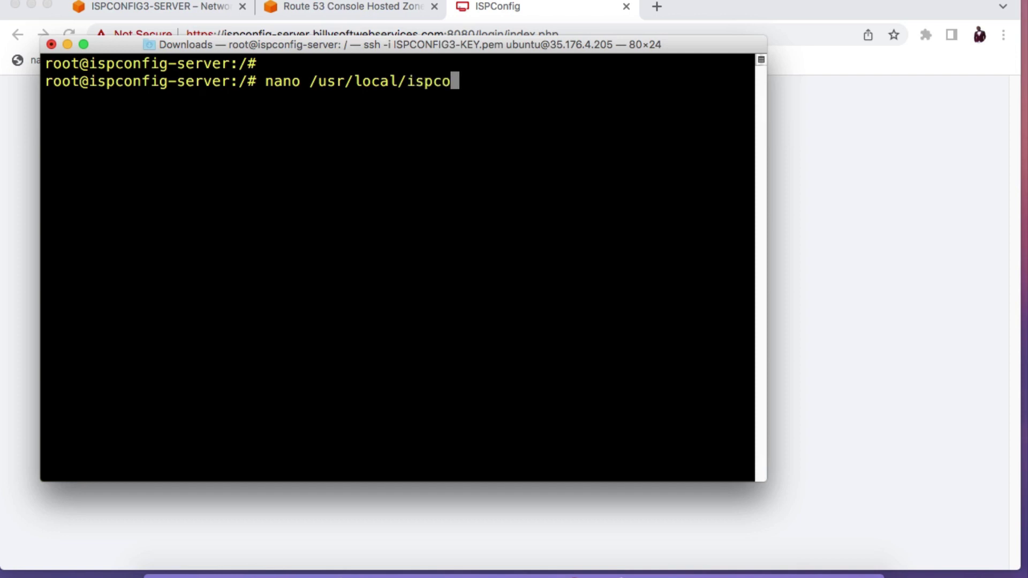
text(nfig/)
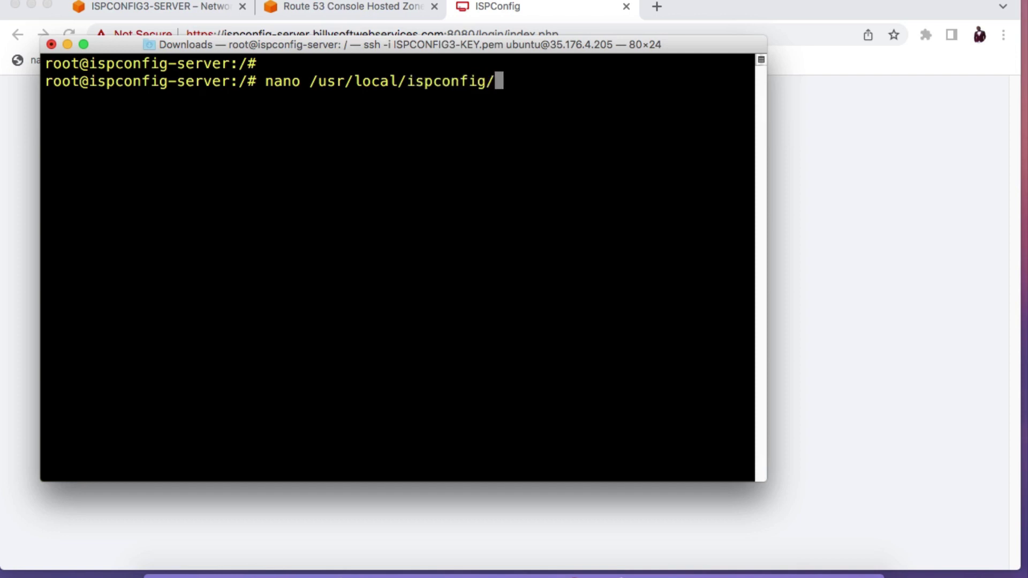
text(server)
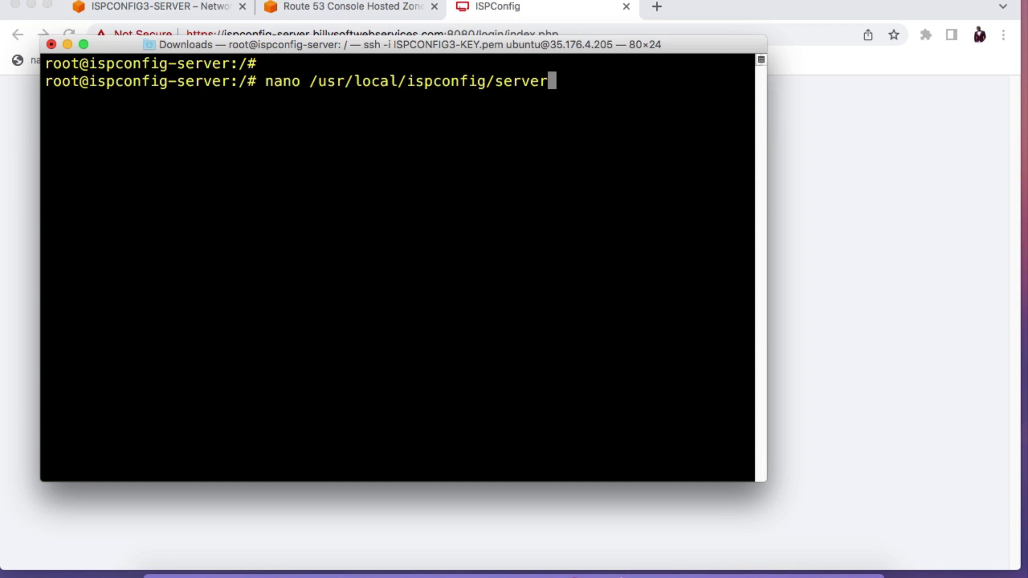
text(/lib/)
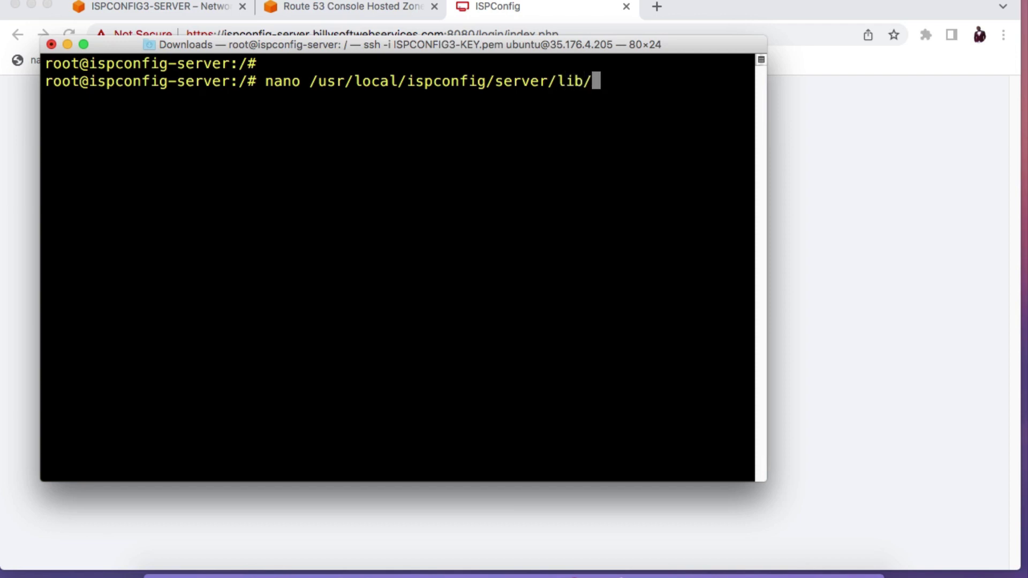
text(mysq)
key(Tab)
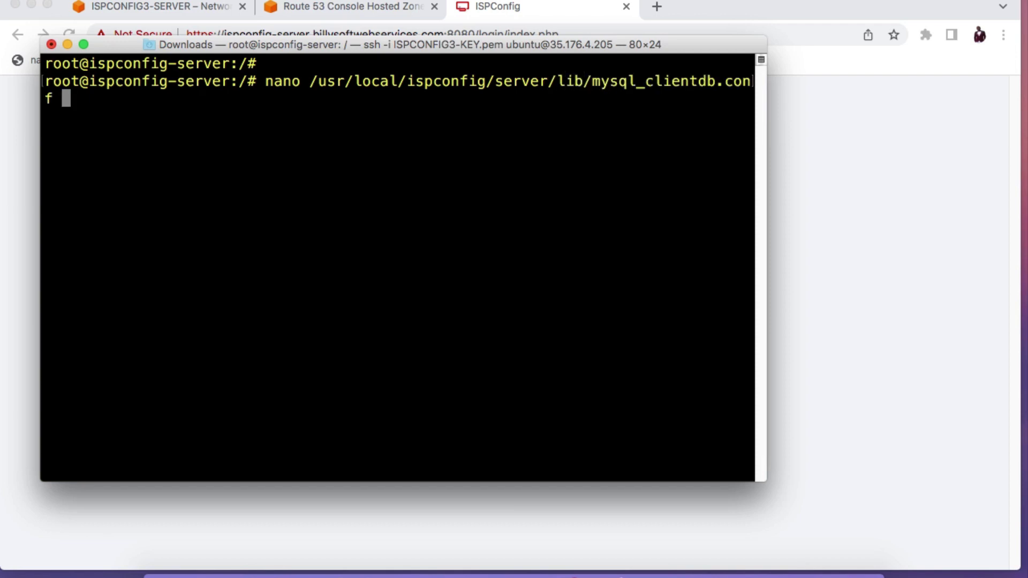
key(Return)
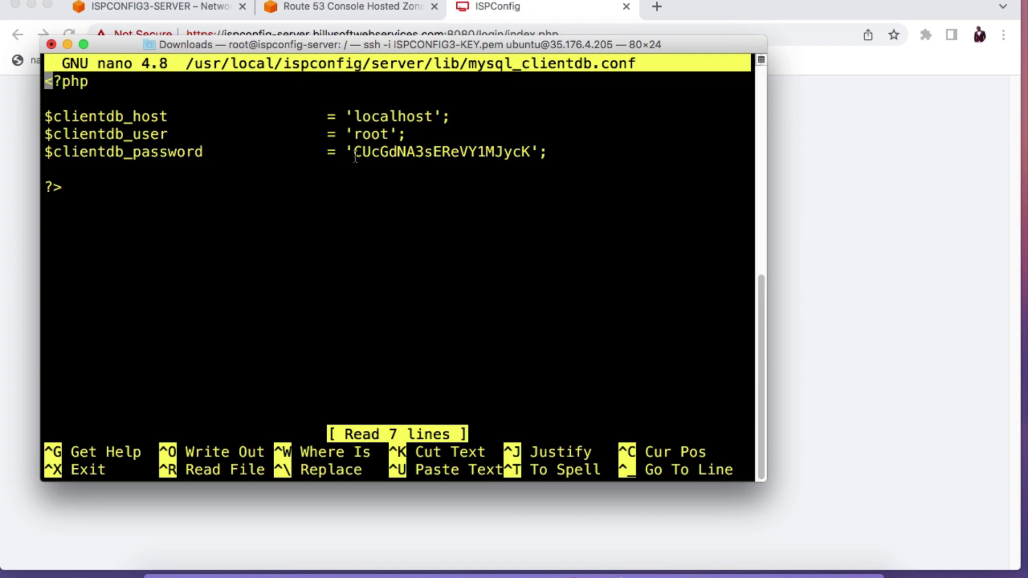
Step: Copy the database root password from the config file
drag(354, 152, 519, 153)
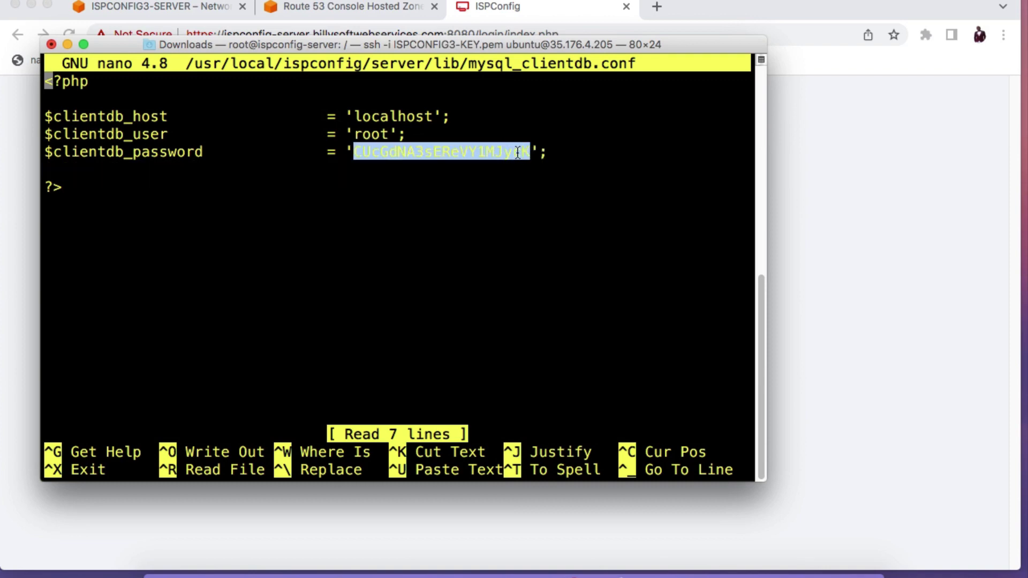
right_click(519, 152)
click(561, 237)
click(364, 248)
key(ctrl+x)
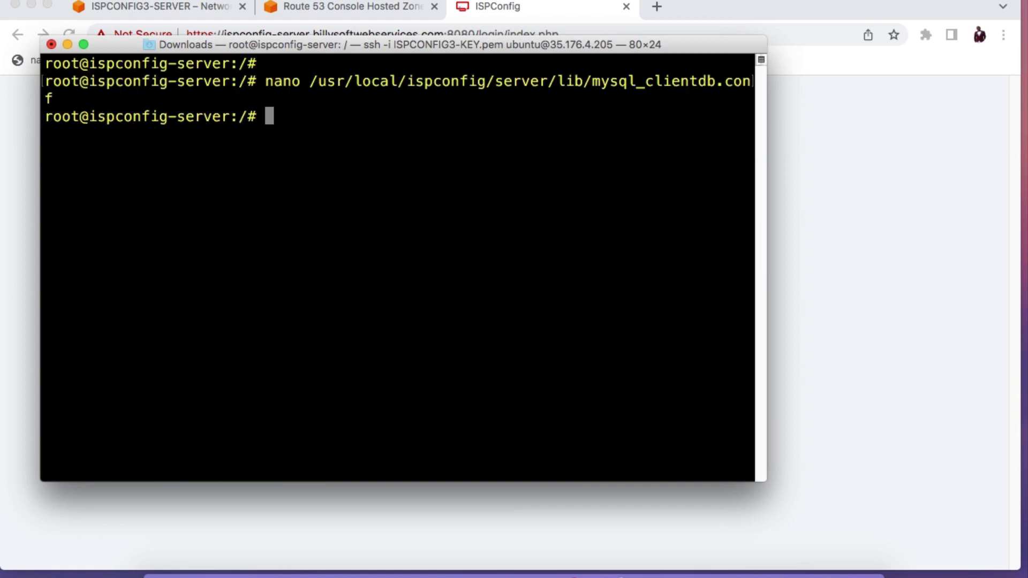
text(clear)
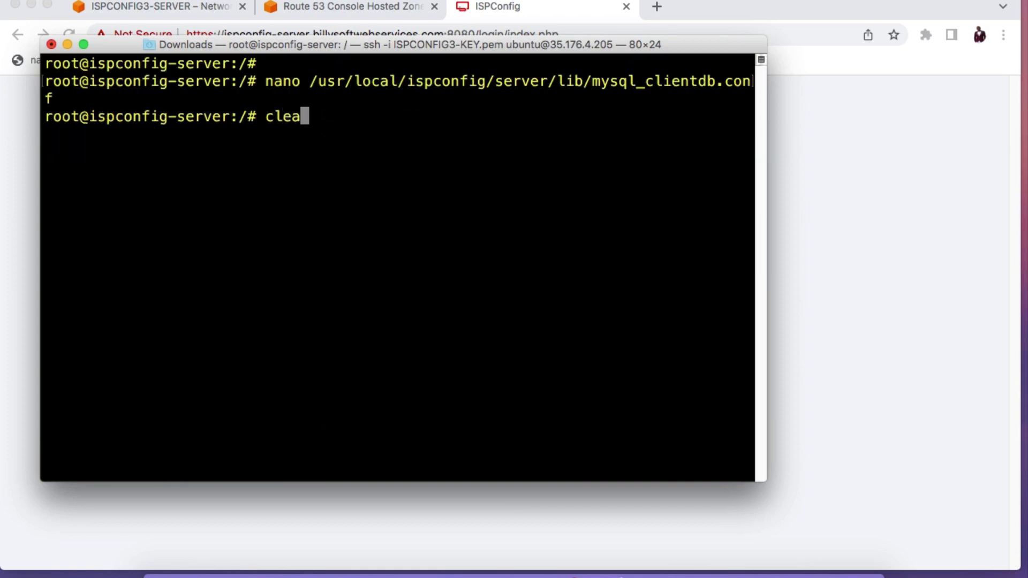
key(Return)
key(Return)
text(m)
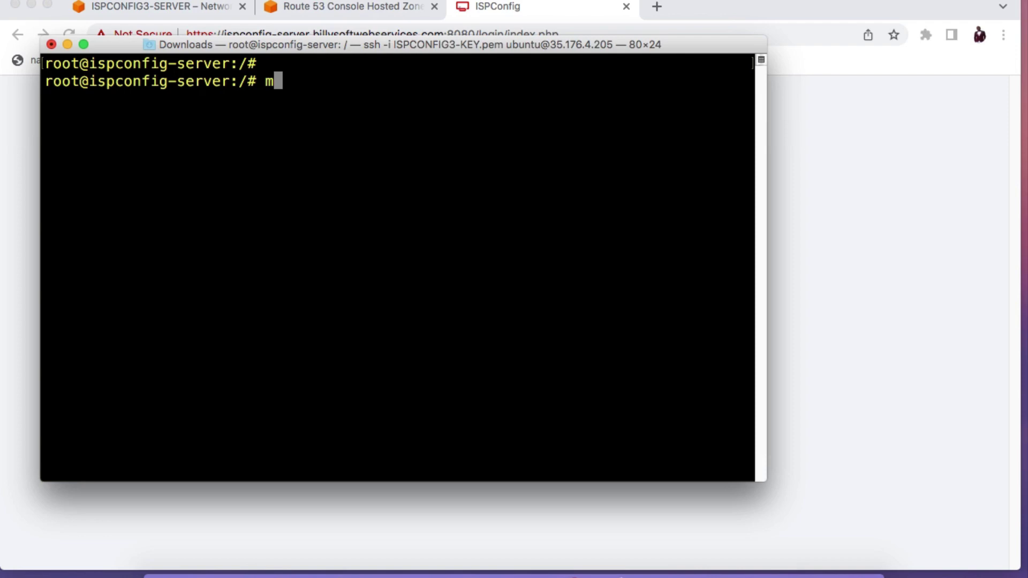
text(ysql -h )
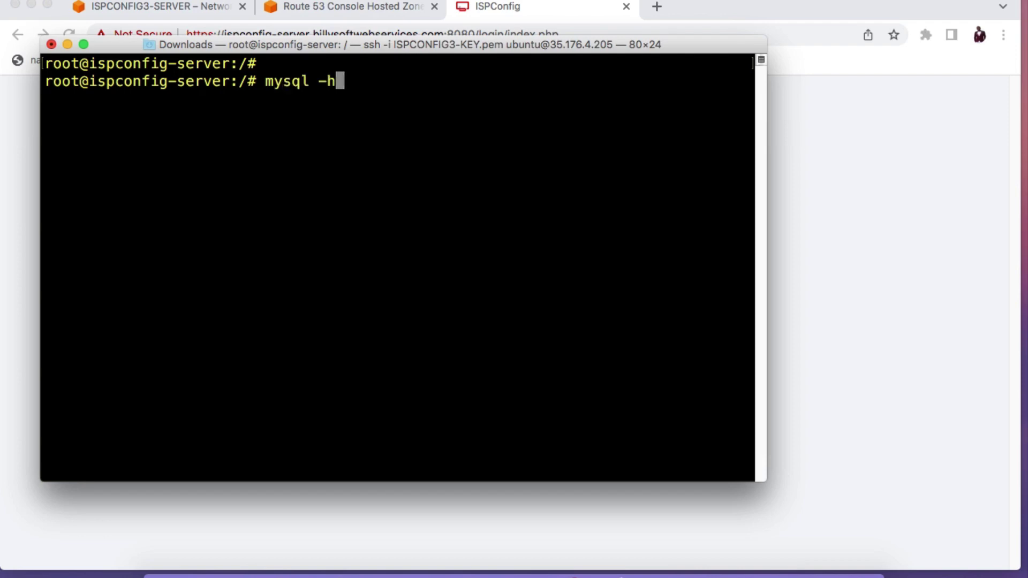
text(loc)
text(alhost)
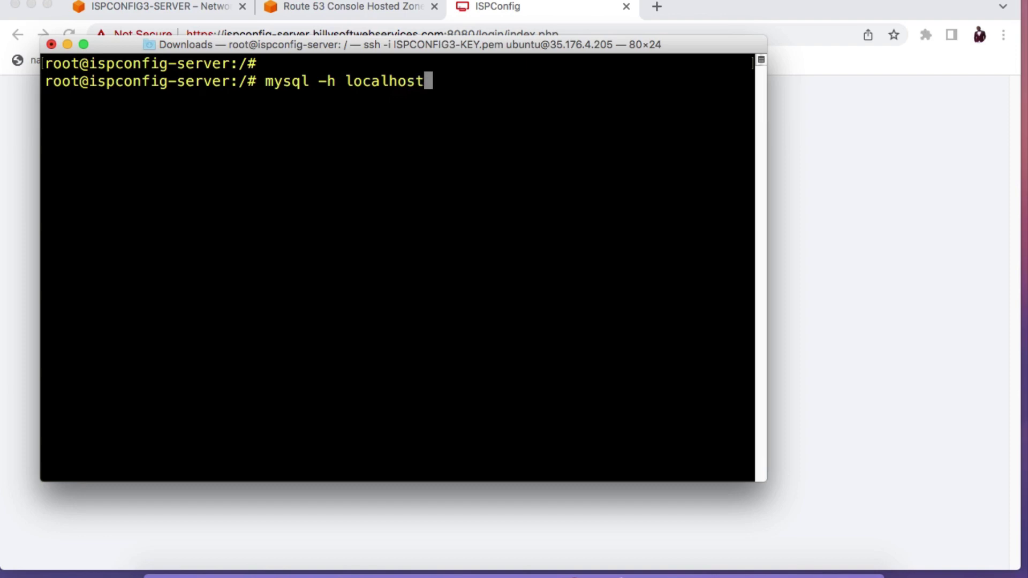
text( -p )
text(db)
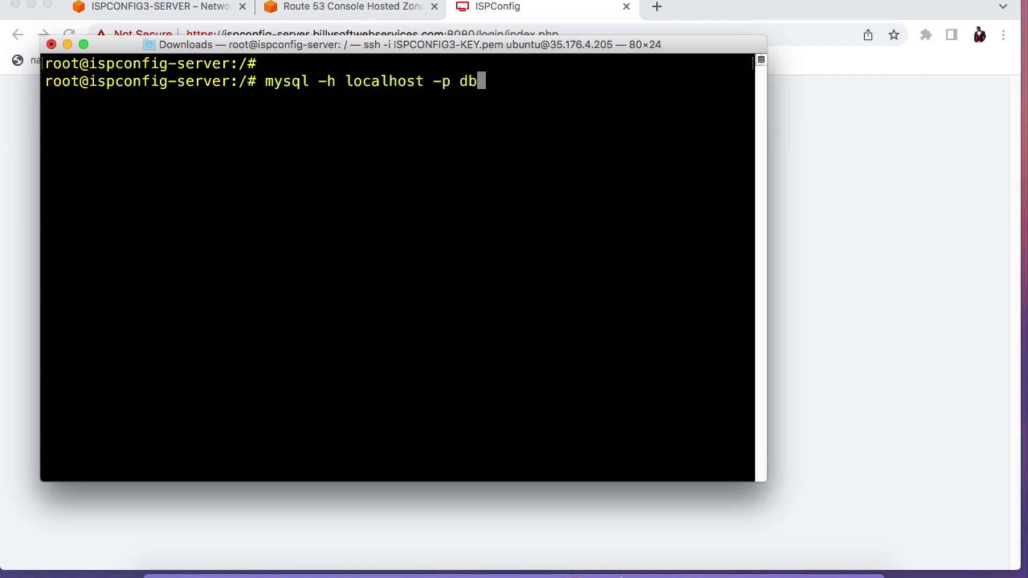
text(ispcon)
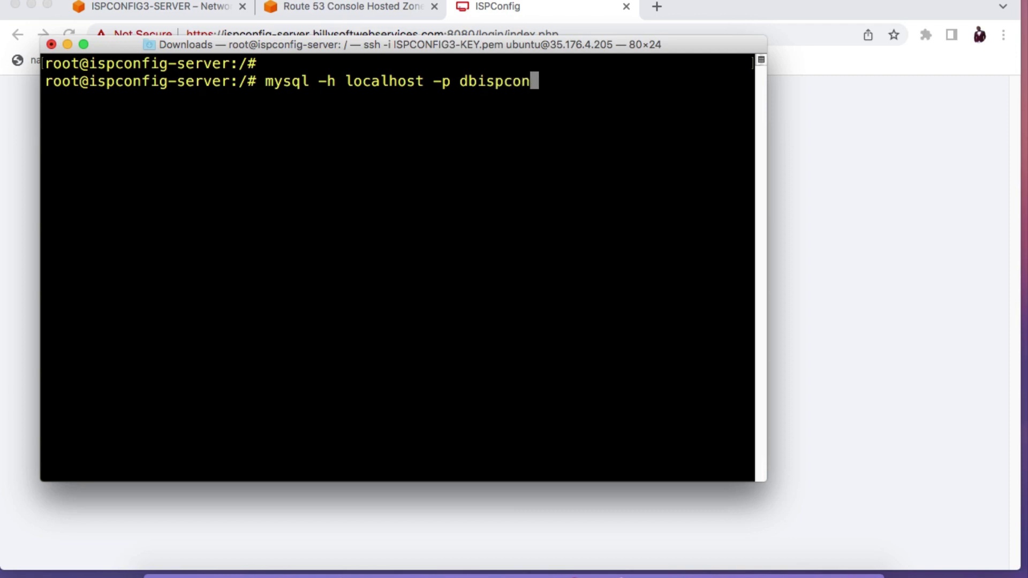
text(fig)
key(Return)
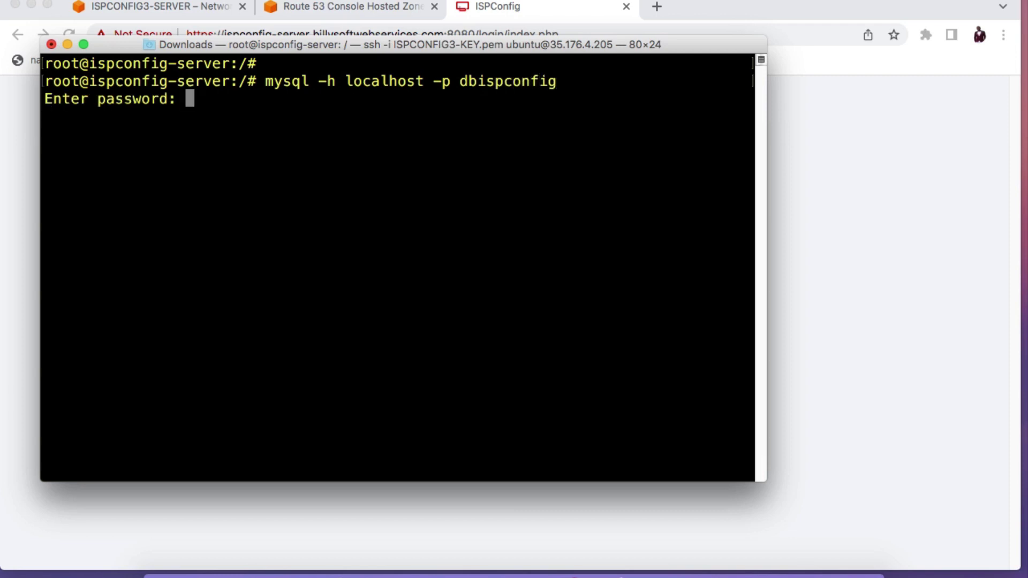
right_click(224, 155)
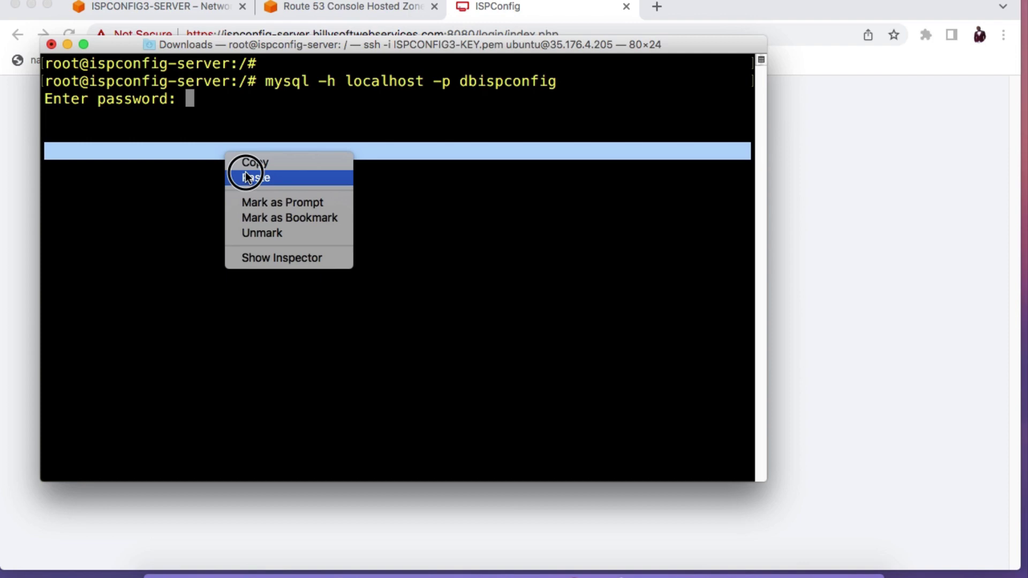
click(245, 171)
key(Return)
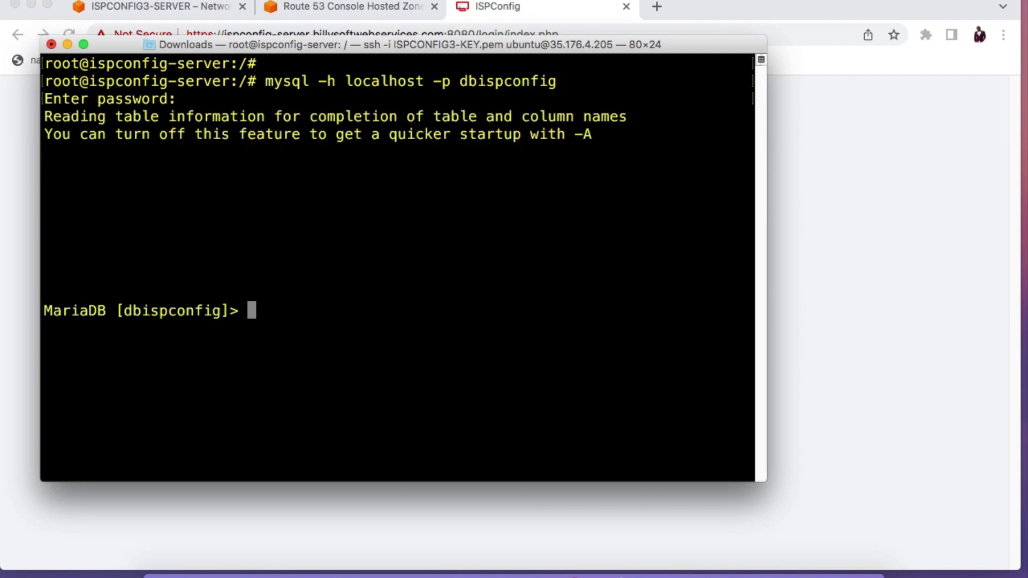
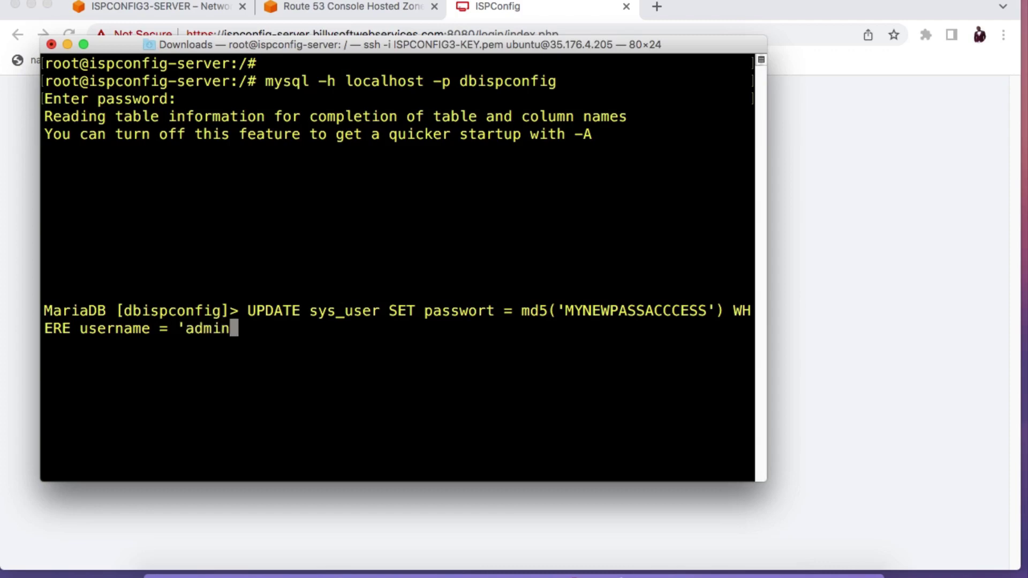
key(Return)
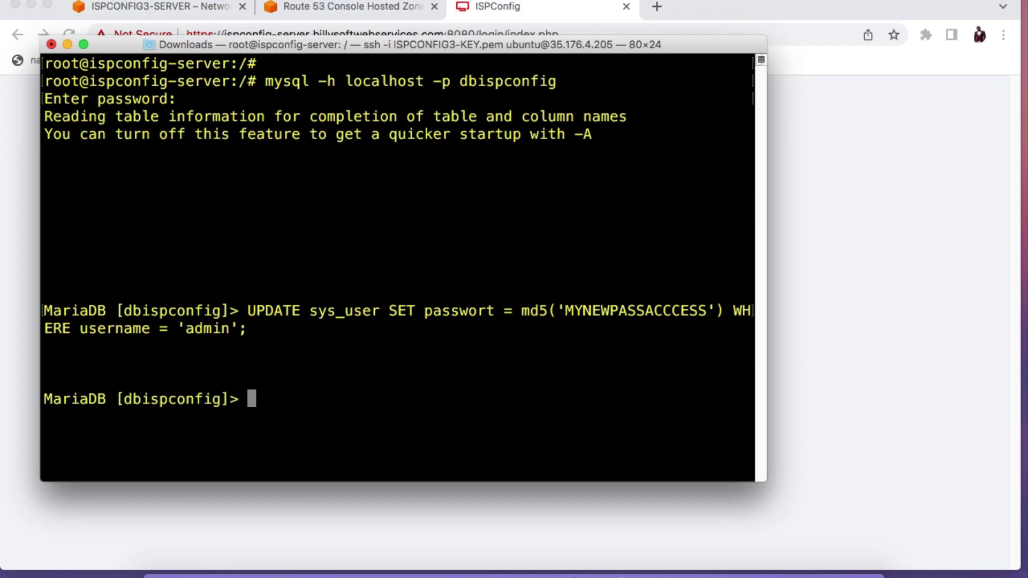
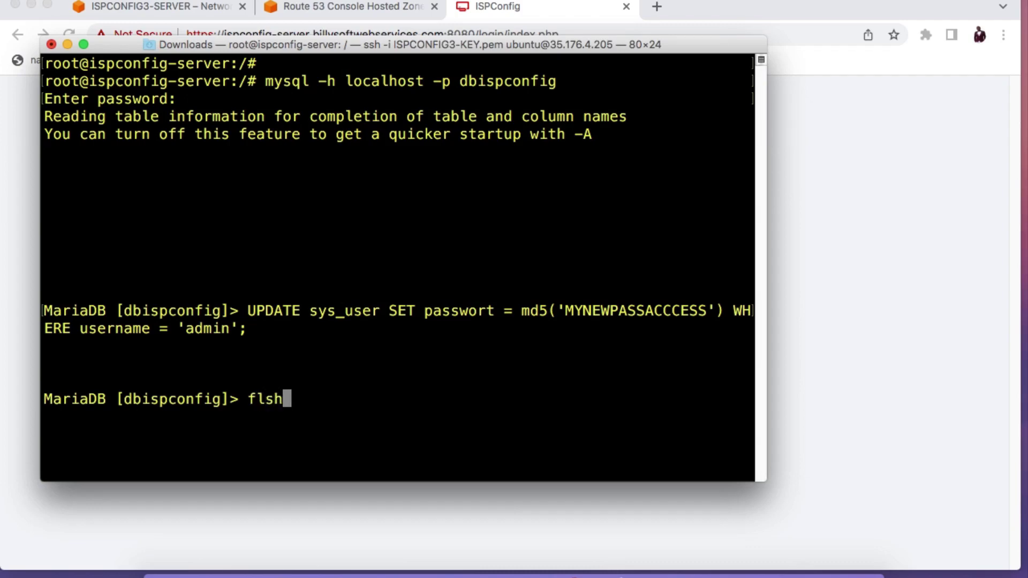
Step: Run flush privileges; and exit; to leave MariaDB for the root prompt
key(BackSpace)
key(BackSpace)
text(ush )
text(privile)
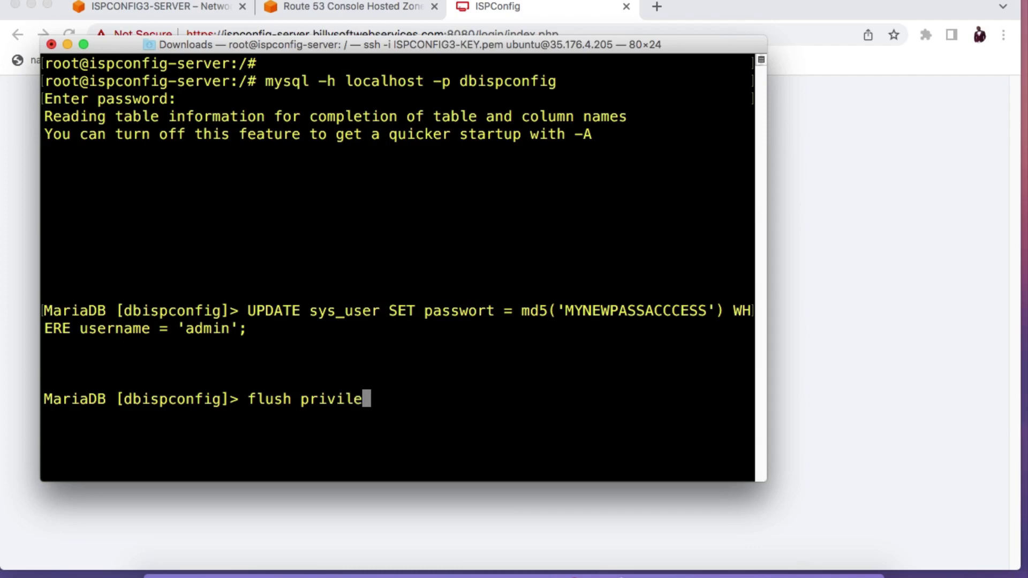
text(ges;)
key(Return)
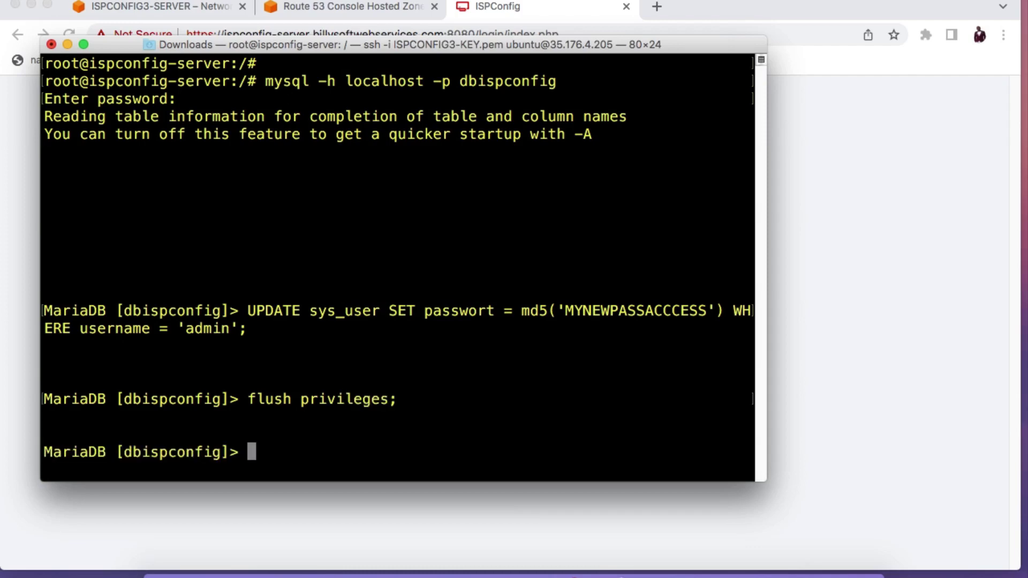
text(exit)
text(;)
key(Return)
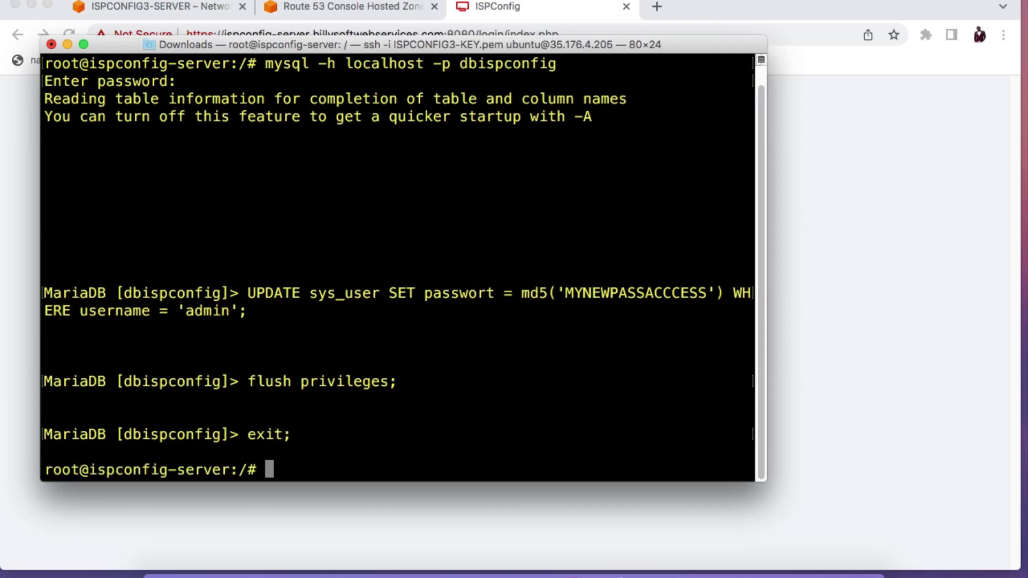
click(828, 200)
text(admin)
key(Tab)
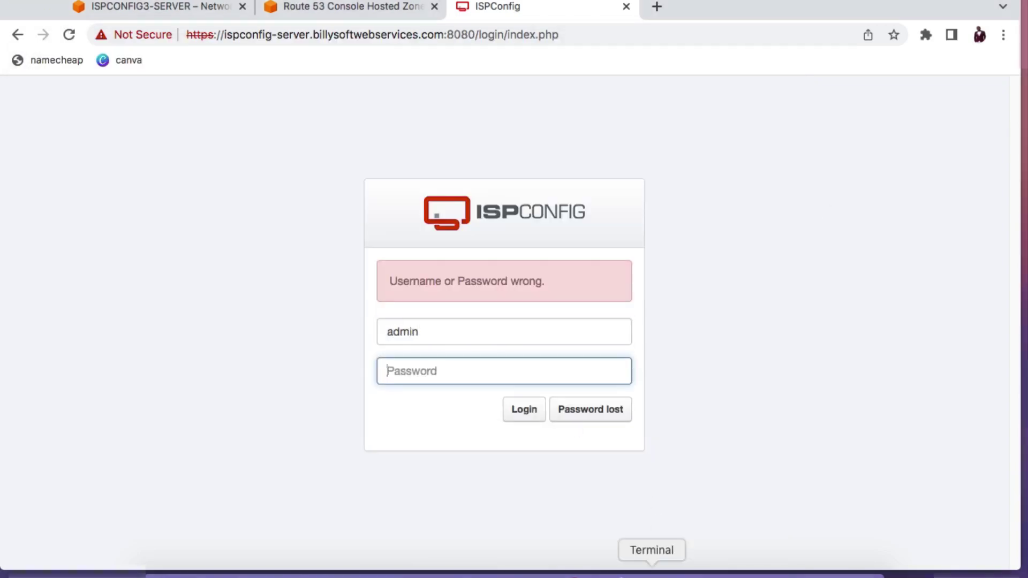
click(651, 566)
drag(565, 293, 706, 294)
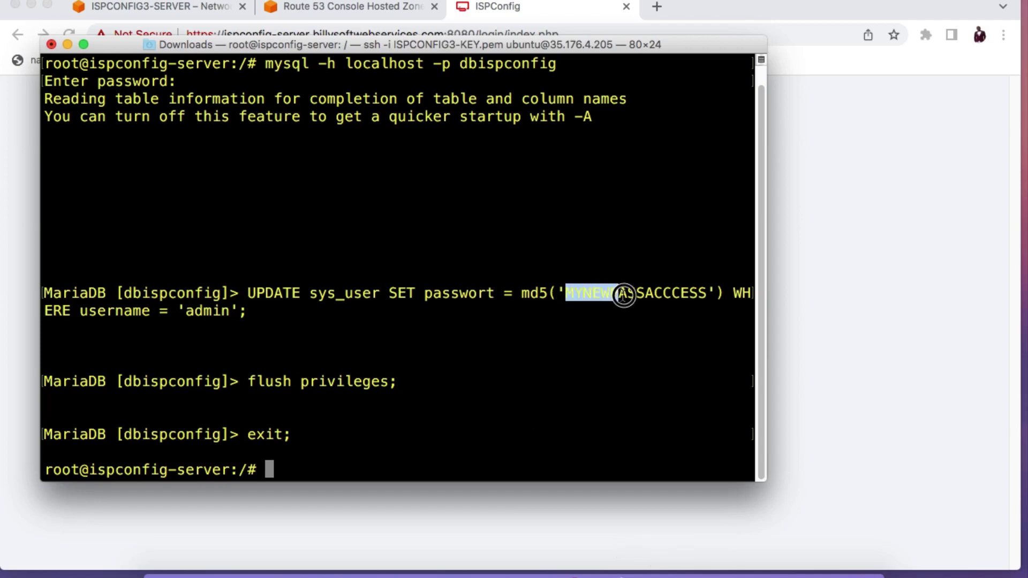
right_click(706, 294)
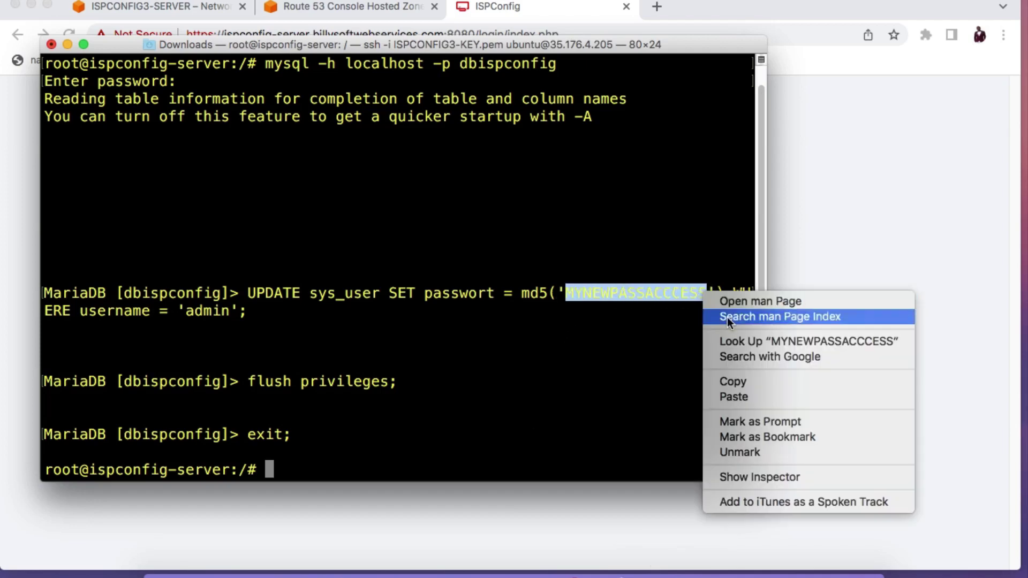
click(753, 384)
Step: Paste the new password into the login form and log in
click(871, 243)
click(442, 372)
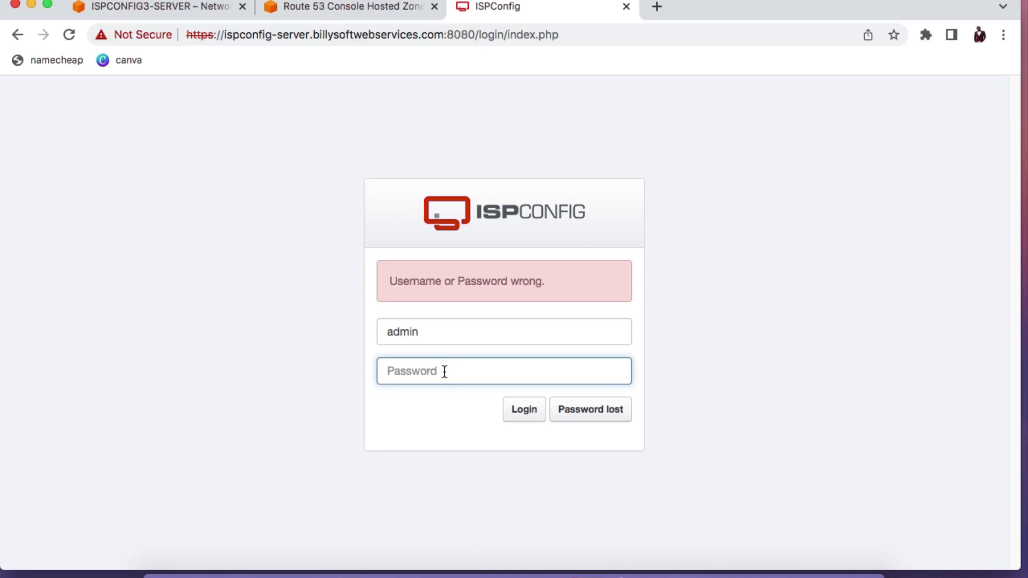
key(super+v)
click(524, 409)
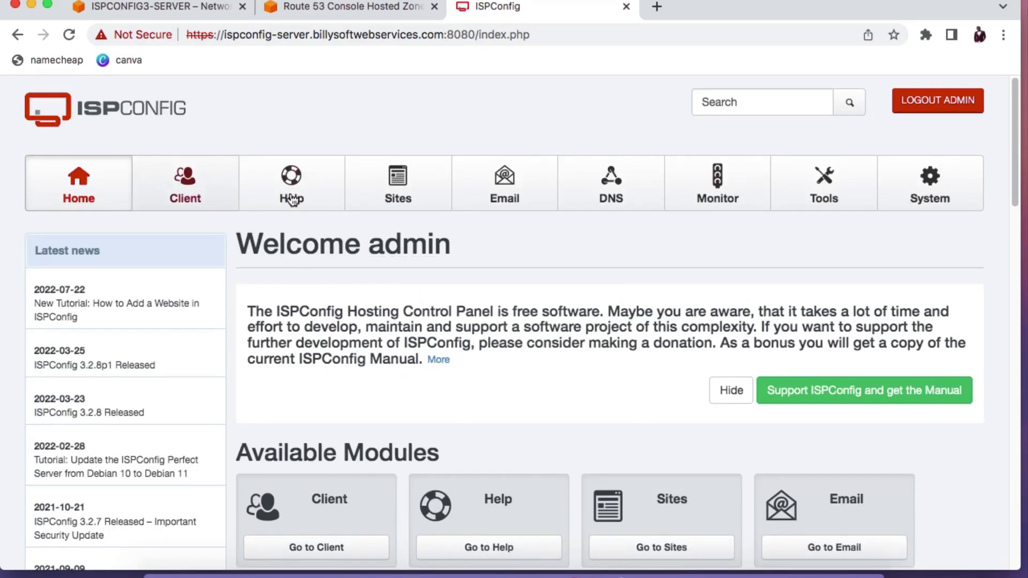
Step: From the Welcome admin dashboard, open the Sites module
click(916, 188)
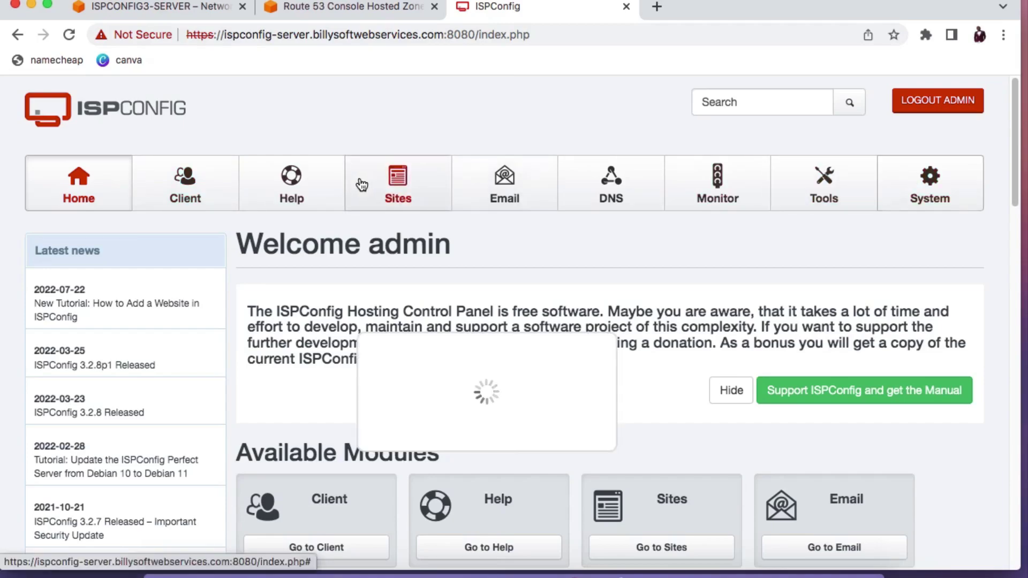